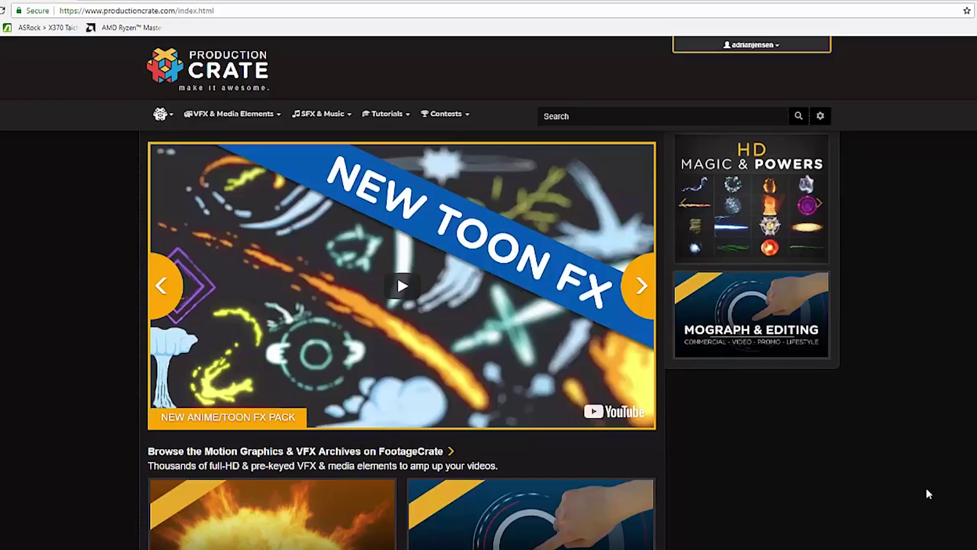
Browse the Animated Typekits and download the Cut-Out/Ransom Typography complete TypeKit bundle.
{"action": "left_click", "coordinate": [275, 238]}
{"action": "left_click", "coordinate": [466, 252]}
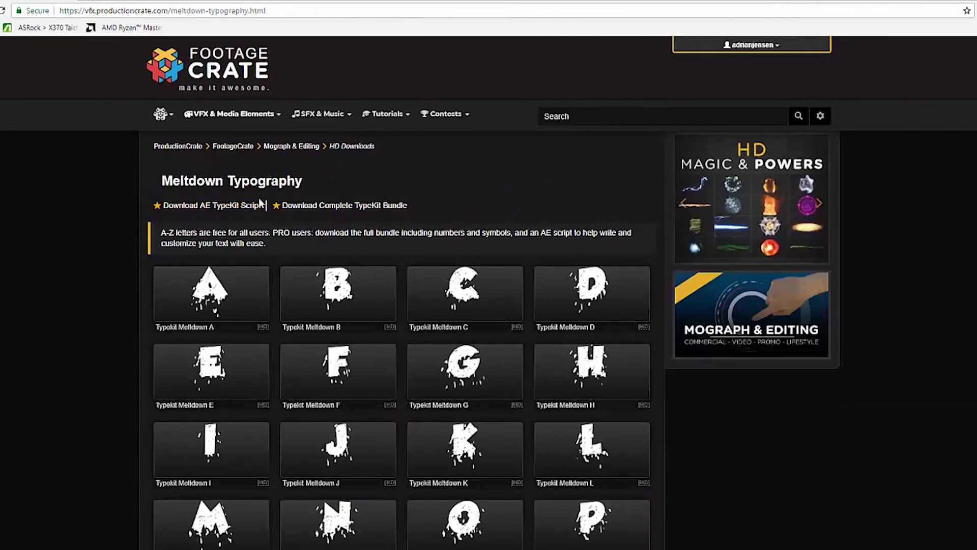
{"action": "left_click", "coordinate": [332, 206]}
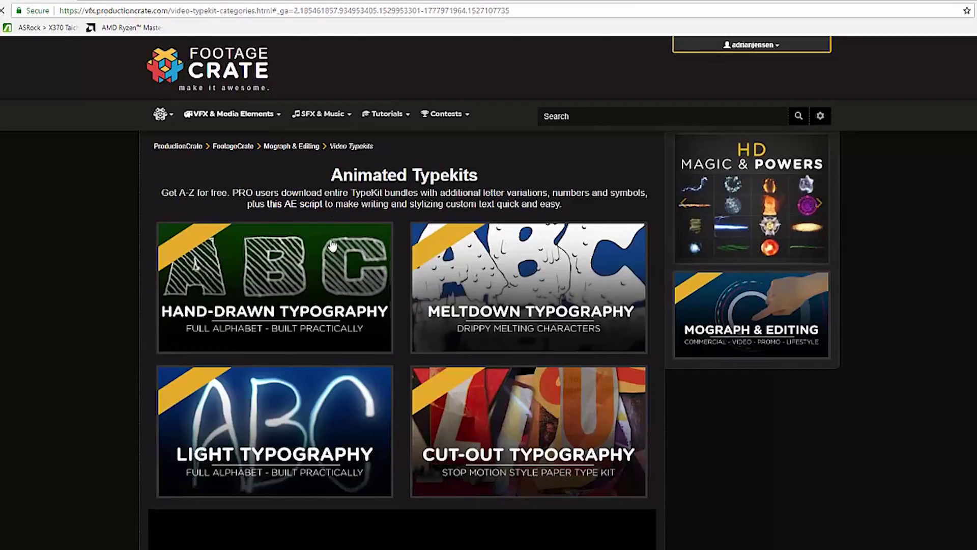
{"action": "left_click", "coordinate": [459, 407]}
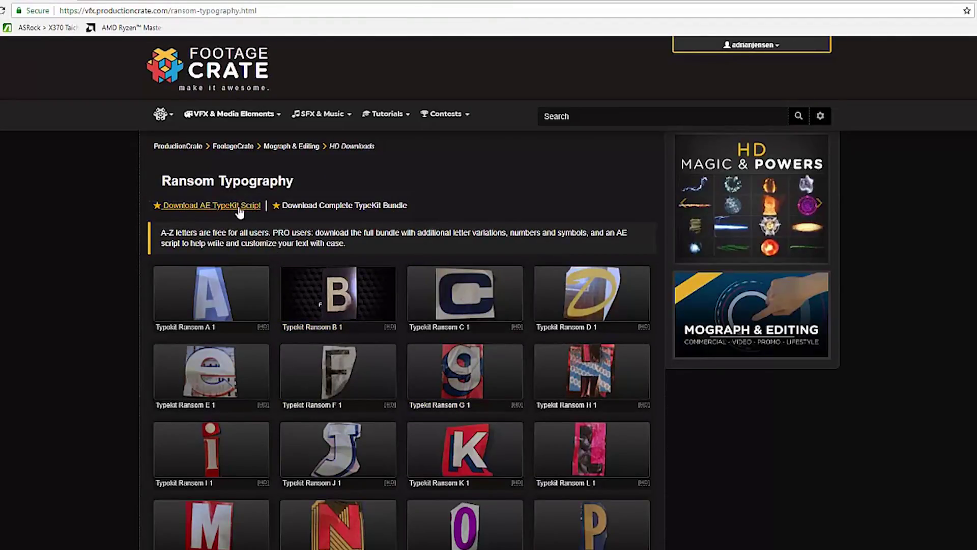
{"action": "left_click", "coordinate": [304, 206]}
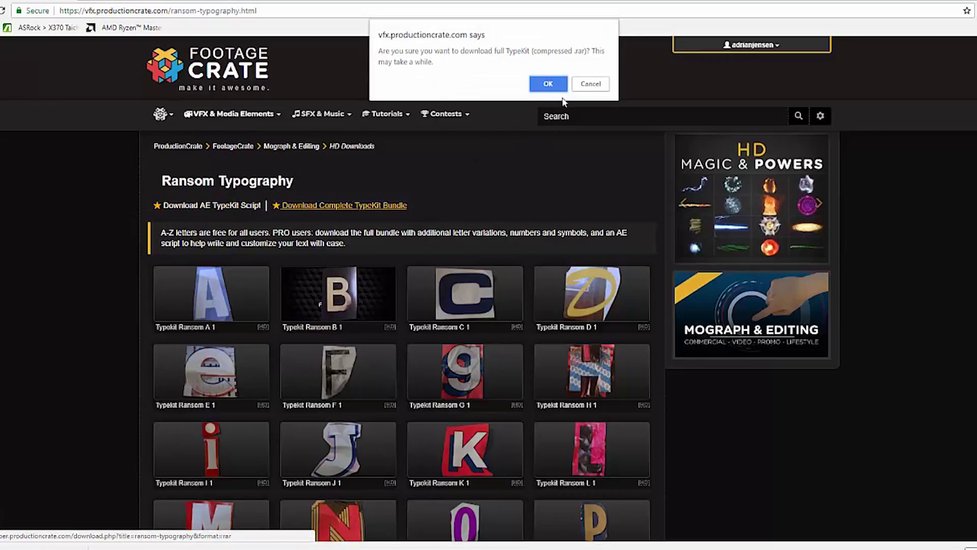
{"action": "left_click", "coordinate": [557, 81]}
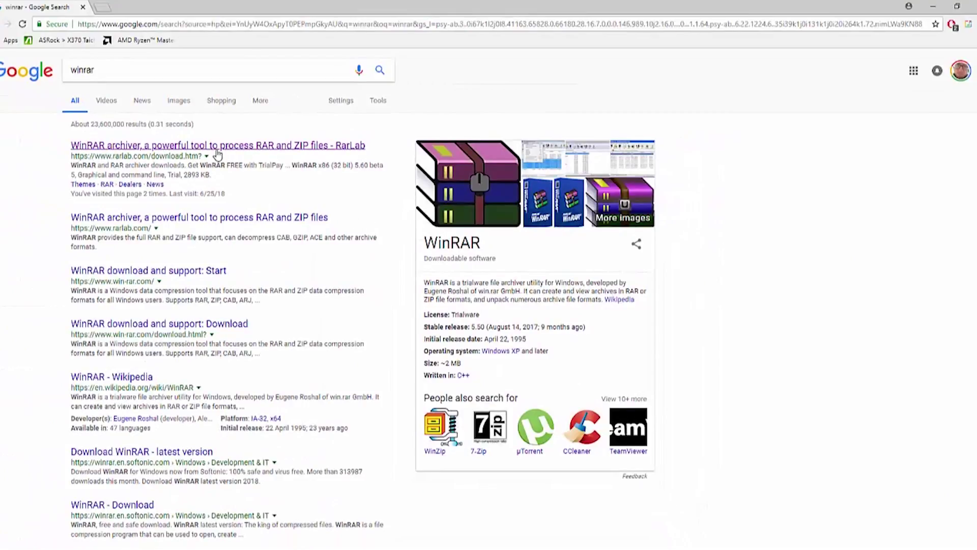
Open RarLab's WinRAR download page, and on Mac launch Dr. Unarchiver to extract archives.
{"action": "left_click", "coordinate": [131, 134]}
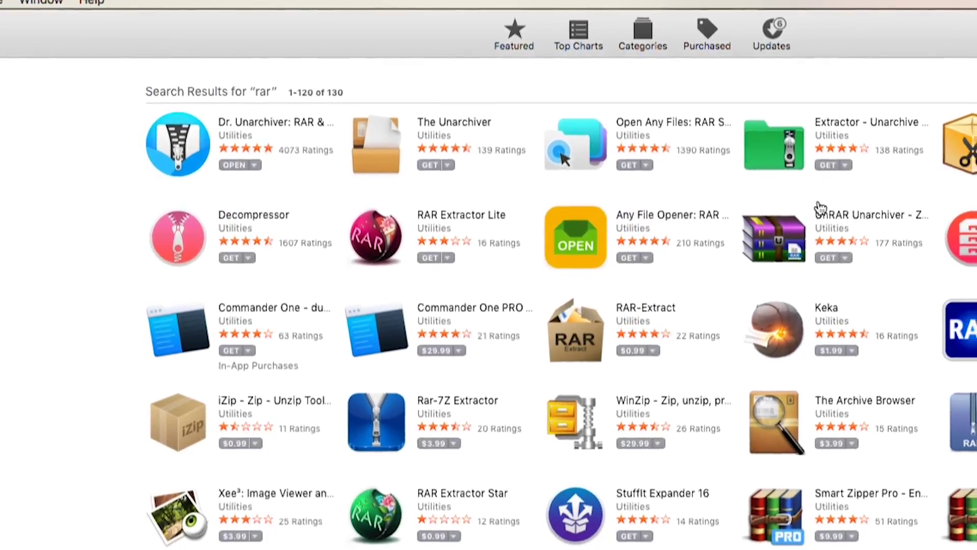
{"action": "left_click", "coordinate": [239, 165]}
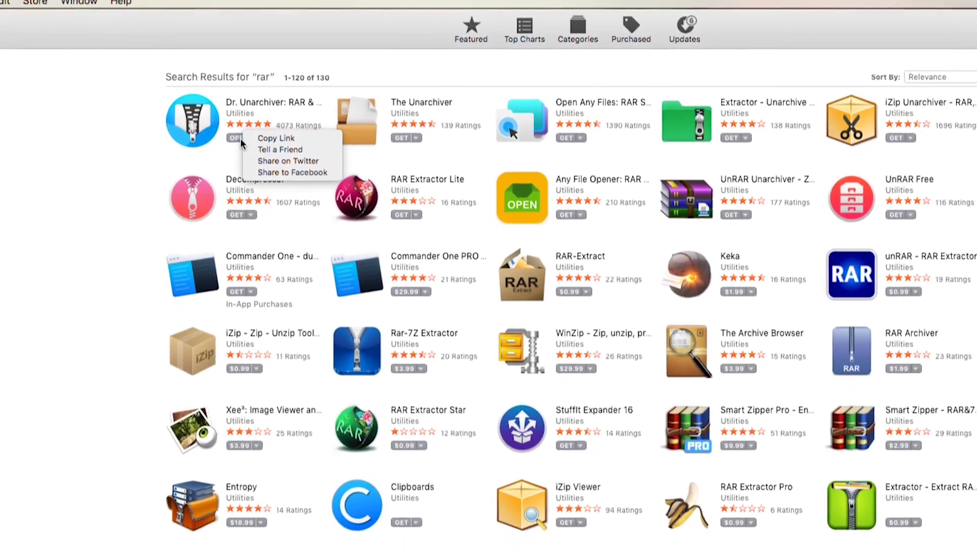
{"action": "left_click", "coordinate": [236, 138]}
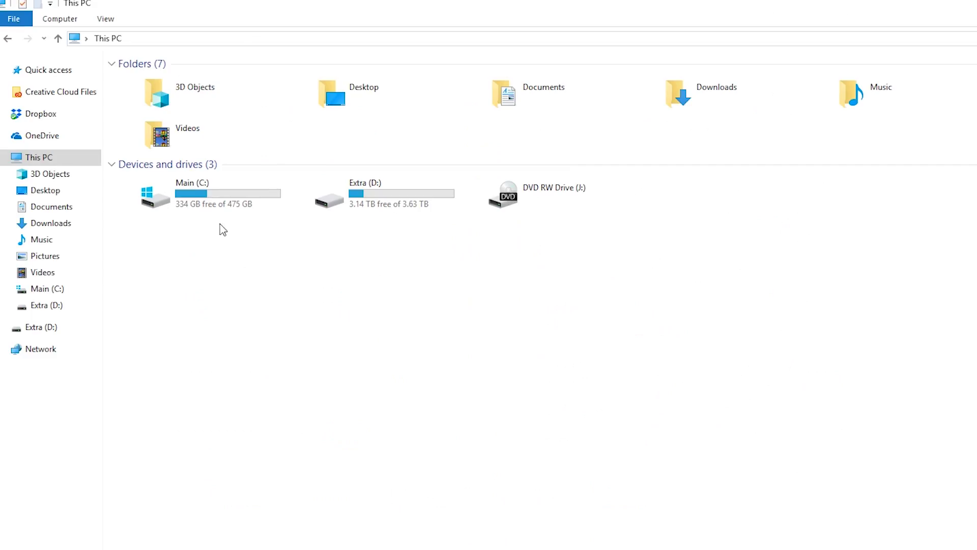
Navigate to C:\Program Files\Adobe\Adobe After Effects CC 2018\Support Files\Scripts, then show Mac Applications.
{"action": "double_click", "coordinate": [216, 205]}
{"action": "left_click", "coordinate": [176, 140]}
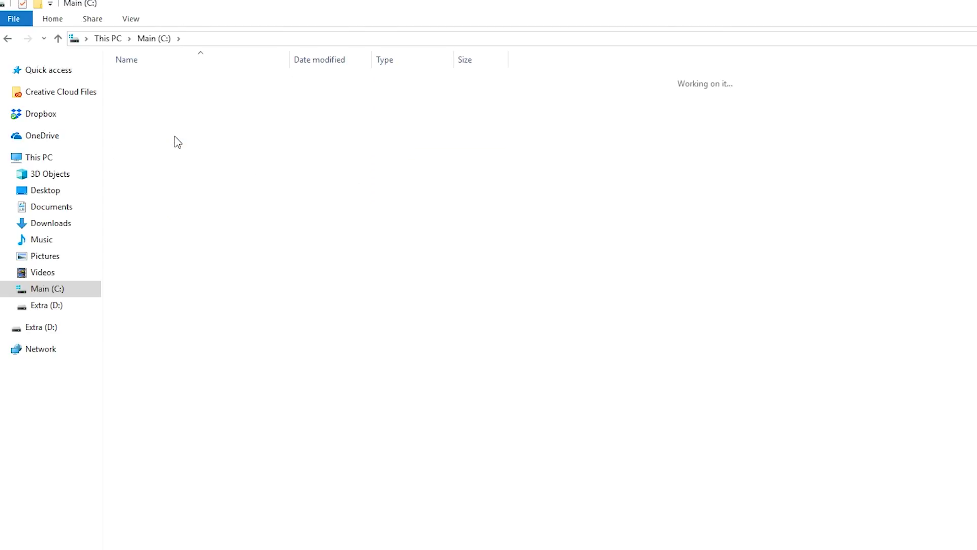
{"action": "double_click", "coordinate": [175, 137]}
{"action": "double_click", "coordinate": [155, 80]}
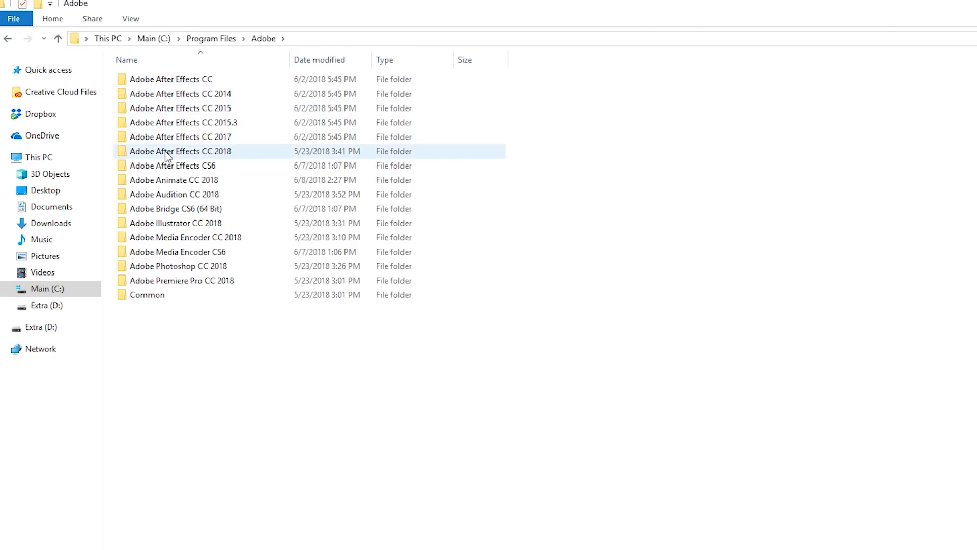
{"action": "double_click", "coordinate": [168, 153]}
{"action": "double_click", "coordinate": [161, 79]}
{"action": "double_click", "coordinate": [147, 472]}
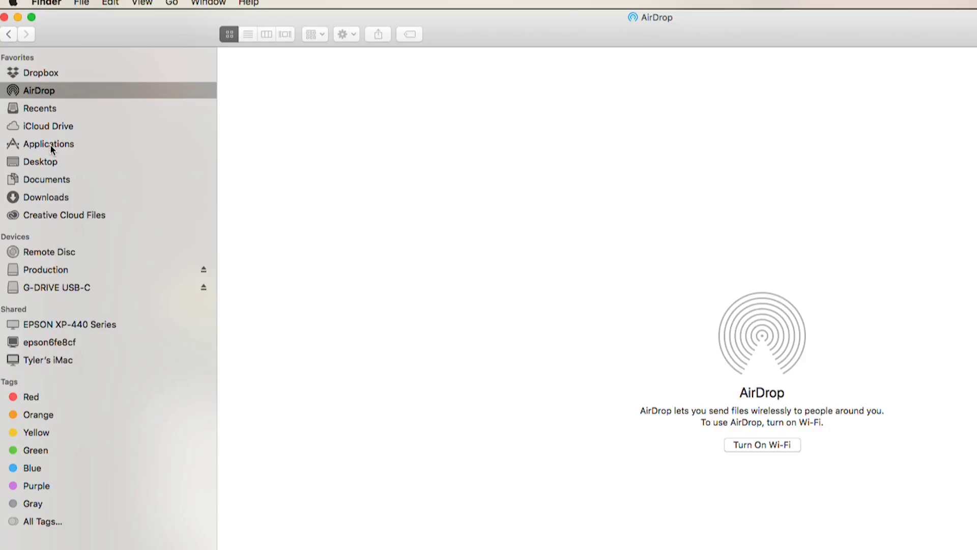
{"action": "left_click", "coordinate": [50, 145]}
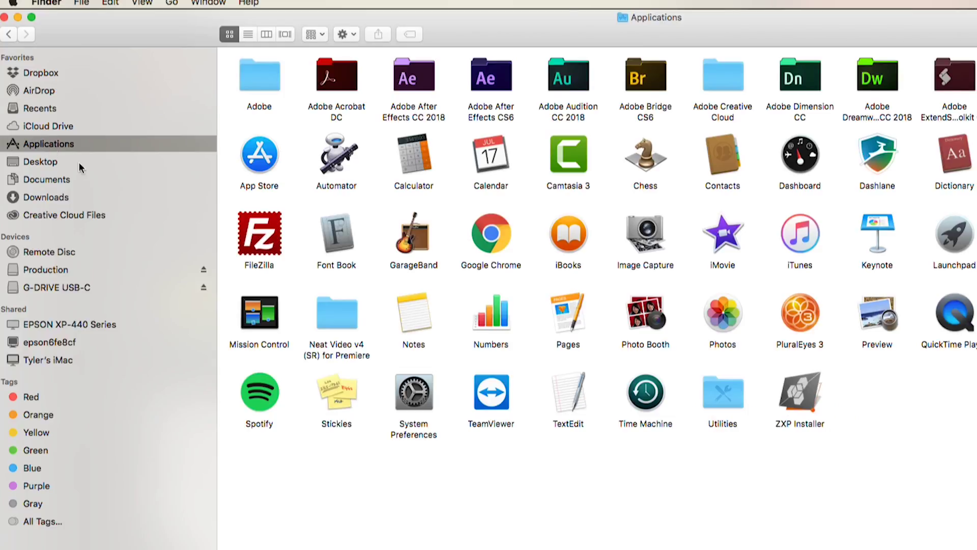
Move TYPECRATE_SCRIPT_V1.10.jsx into the Adobe After Effects CC 2018 Scripts folder, authorizing it.
{"action": "double_click", "coordinate": [412, 76]}
{"action": "left_click", "coordinate": [265, 231]}
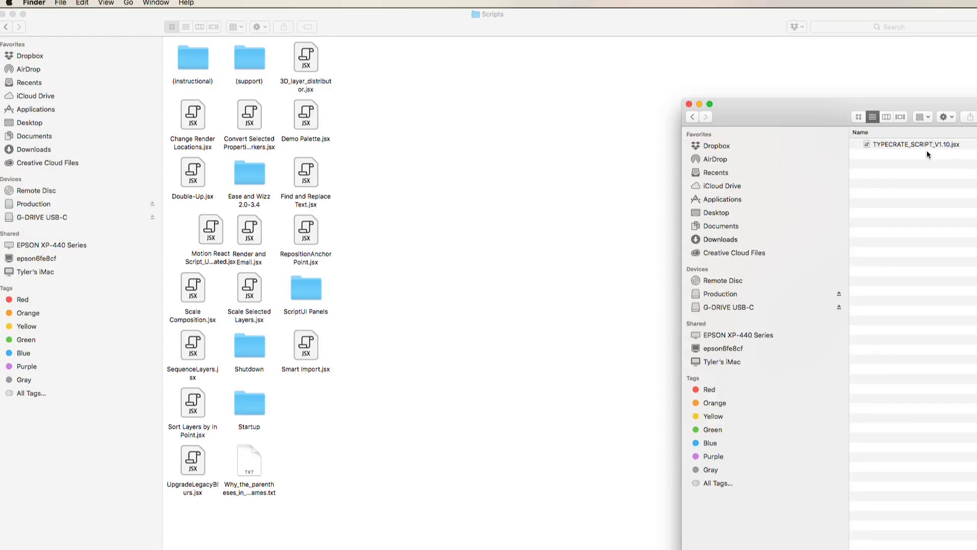
{"action": "key", "text": "Return"}
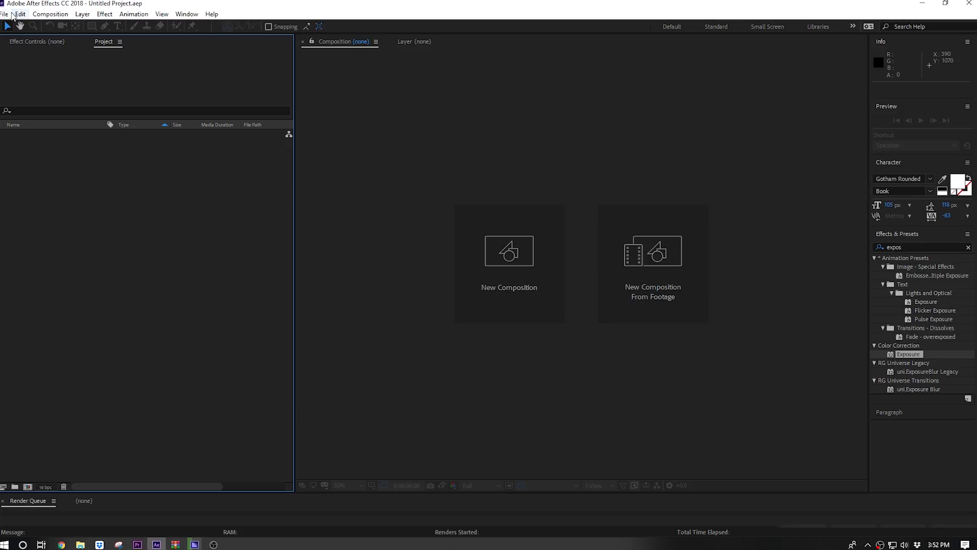
Run TYPECRATE_SCRIPT_V1.10.jsx from File > Scripts and bring up its Preferences dialog.
{"action": "left_click", "coordinate": [5, 15]}
{"action": "mouse_move", "coordinate": [40, 293]}
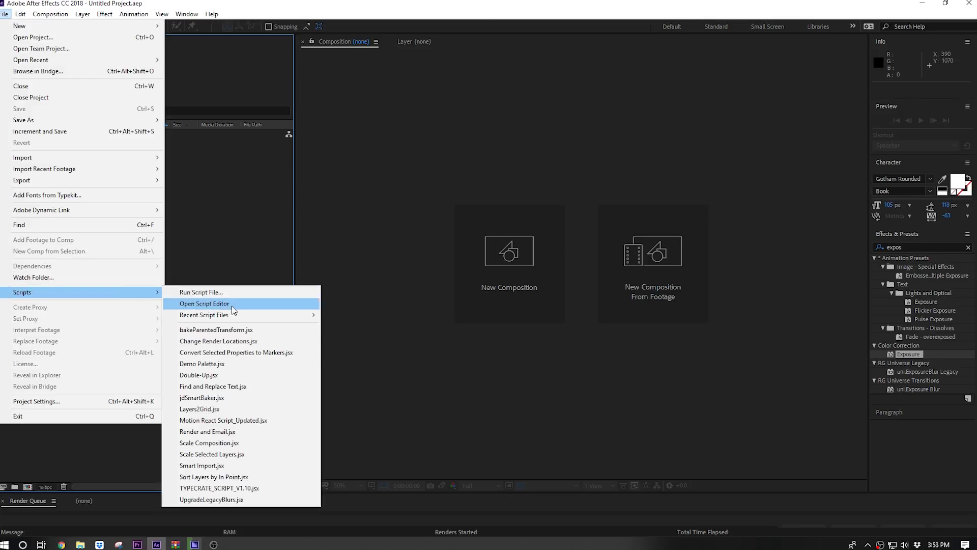
{"action": "left_click", "coordinate": [230, 487]}
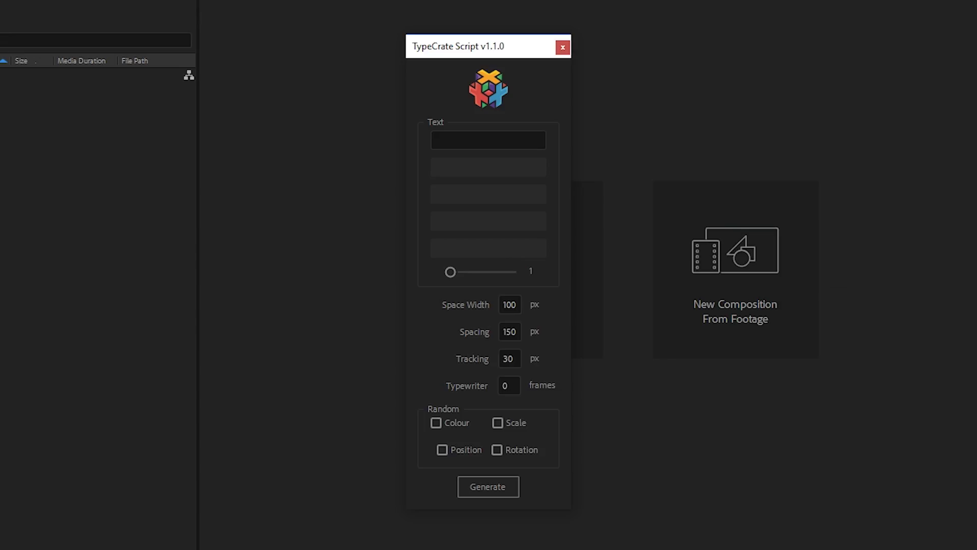
{"action": "left_click", "coordinate": [486, 86]}
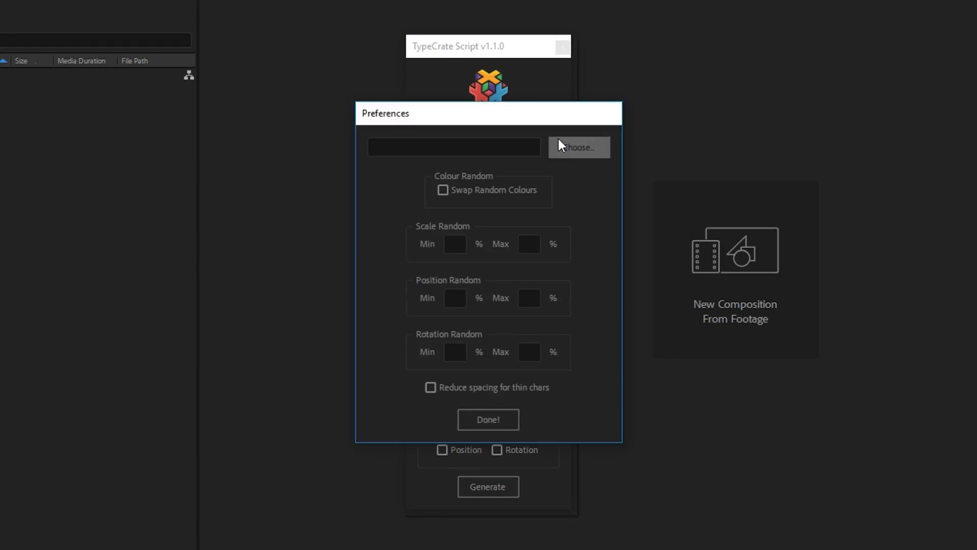
Set the typekit folder to D:\TYPEKITS\HAND_DRAWN_TYPEKIT_PACKAGED.
{"action": "left_click", "coordinate": [560, 146]}
{"action": "left_click", "coordinate": [384, 348]}
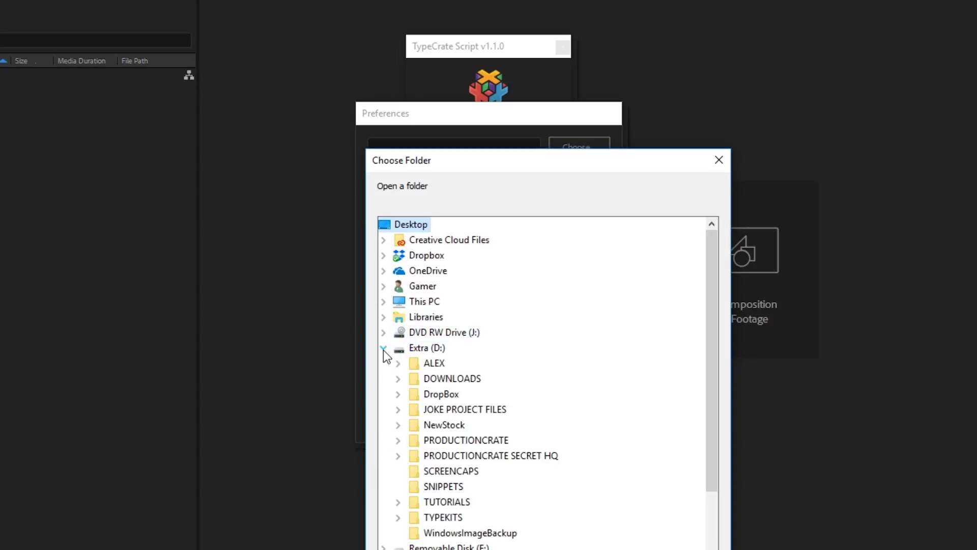
{"action": "left_click", "coordinate": [443, 517]}
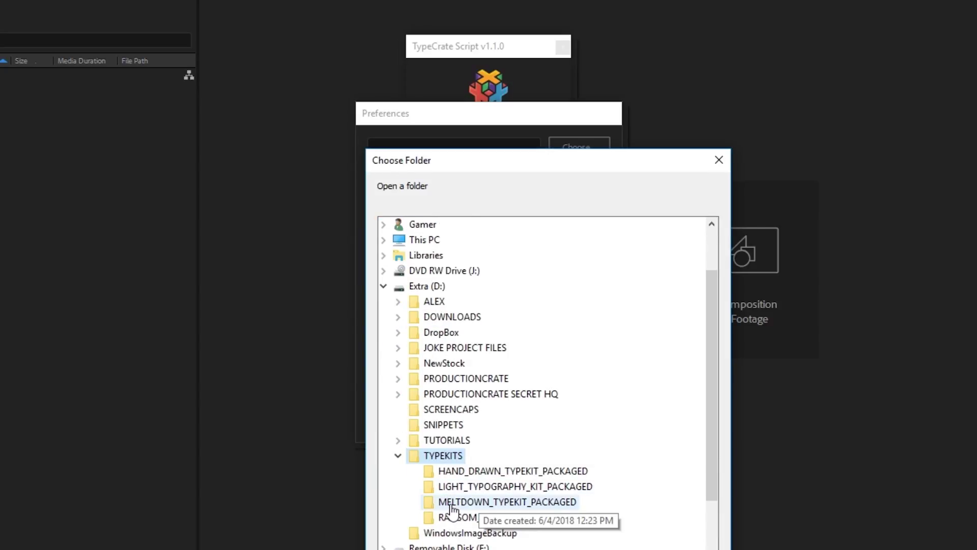
{"action": "left_click", "coordinate": [458, 471]}
{"action": "key", "text": "Return"}
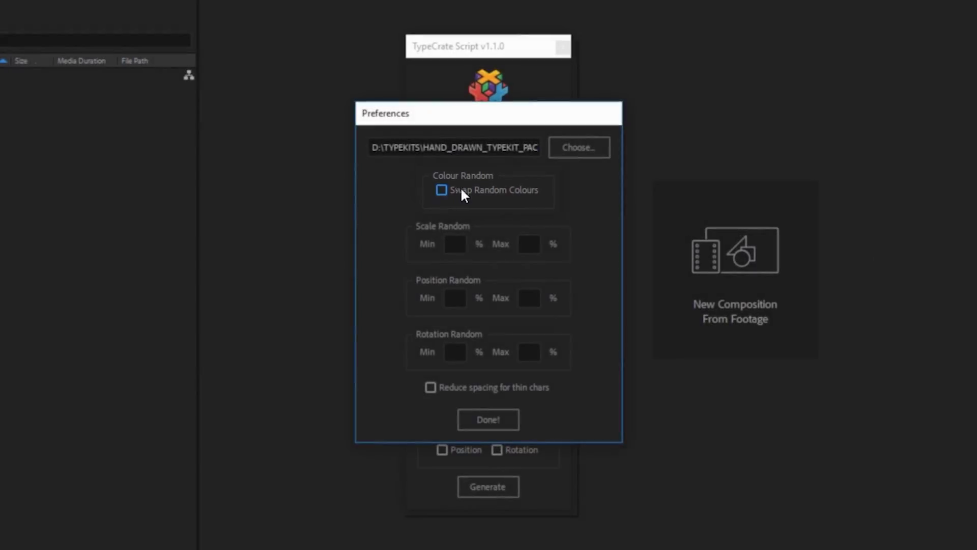
Set Scale Random to 100–120%, enable Reduce spacing for thin chars, and save preferences.
{"action": "left_click", "coordinate": [456, 244]}
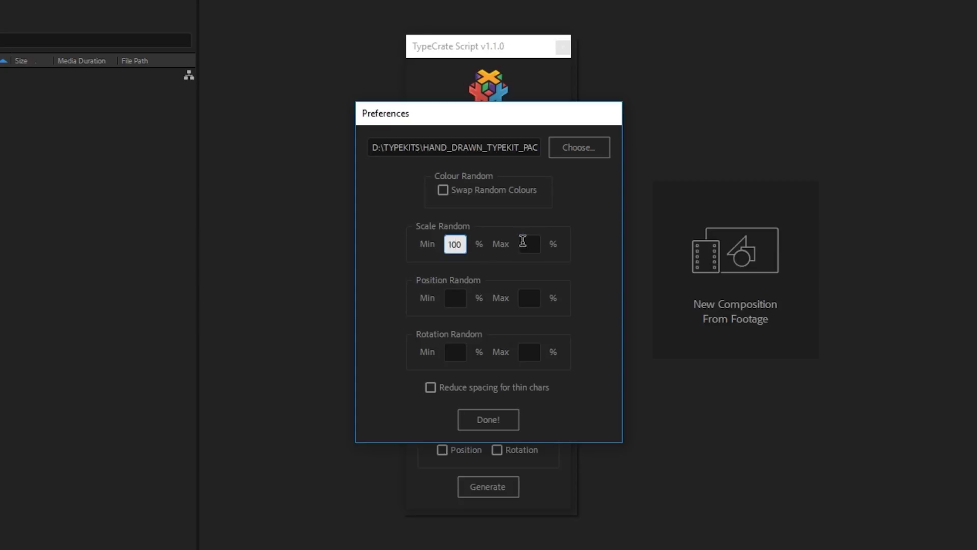
{"action": "left_click", "coordinate": [523, 241]}
{"action": "type", "text": "120"}
{"action": "left_click", "coordinate": [585, 263]}
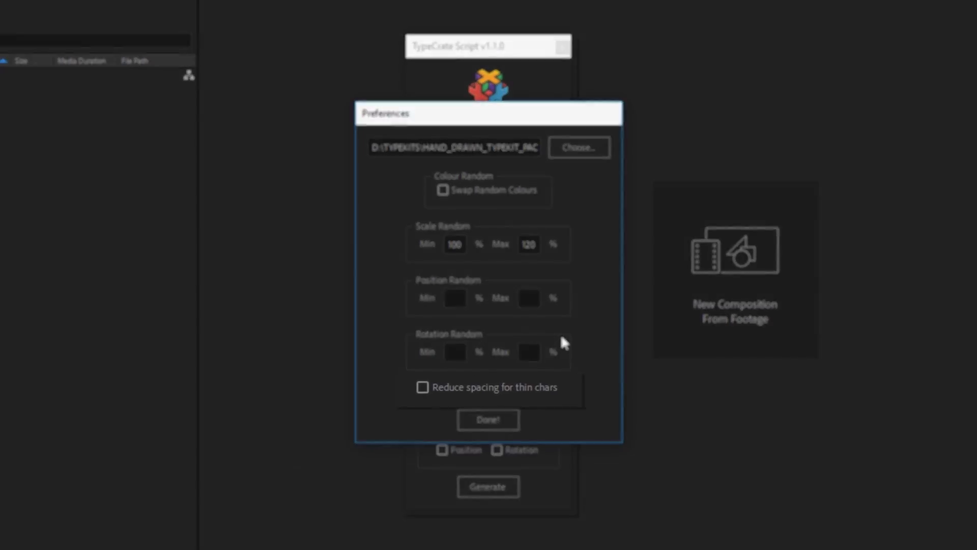
{"action": "left_click", "coordinate": [459, 387]}
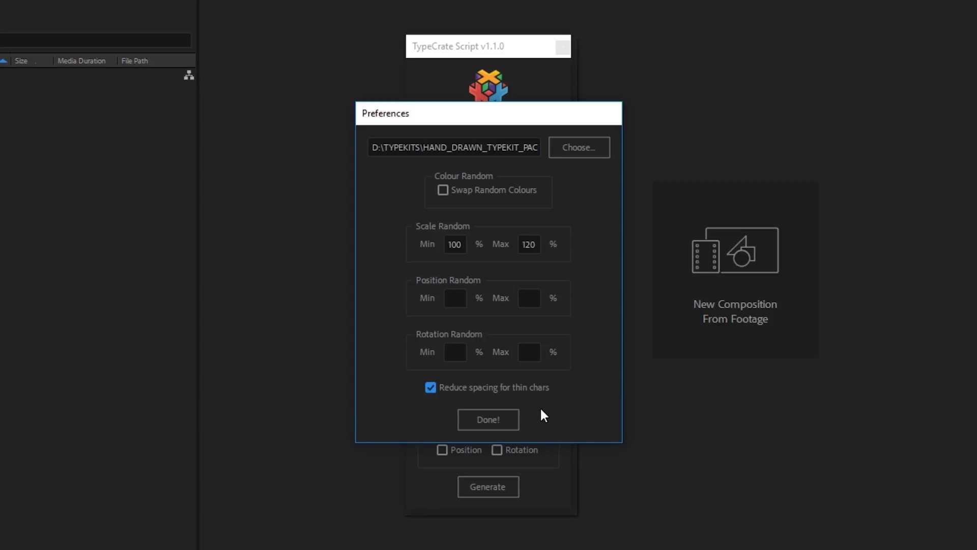
{"action": "left_click", "coordinate": [482, 419]}
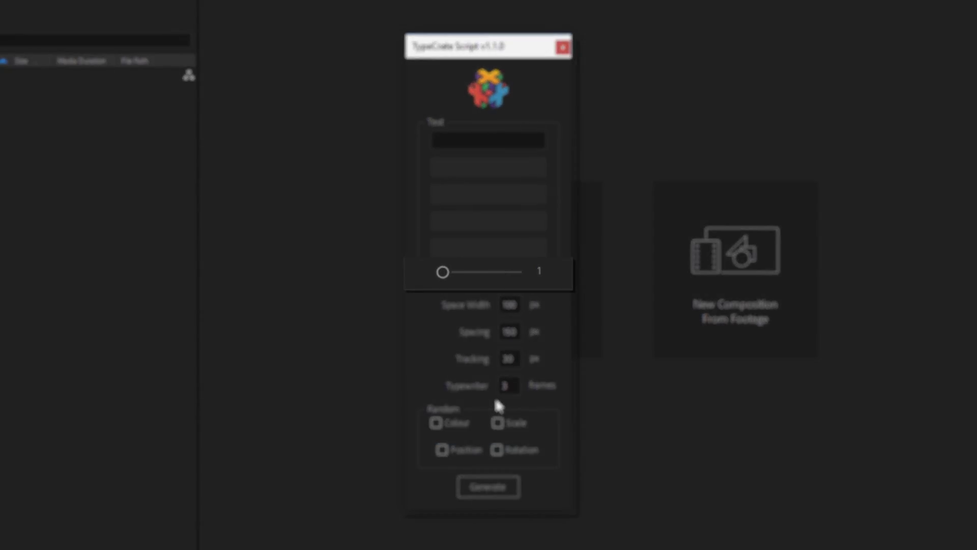
Generate a 'TypeCrate' hand-drawn title with two lines allowed and a 3-frame typewriter delay.
{"action": "mouse_move", "coordinate": [457, 273]}
{"action": "left_mouse_down"}
{"action": "mouse_move", "coordinate": [502, 275]}
{"action": "mouse_move", "coordinate": [440, 271]}
{"action": "left_mouse_up"}
{"action": "left_click", "coordinate": [450, 136]}
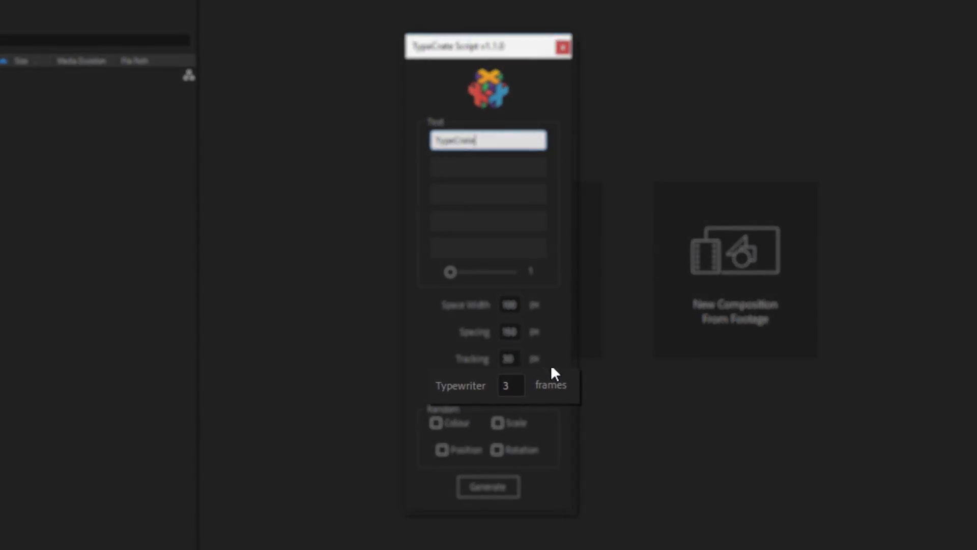
{"action": "left_click", "coordinate": [518, 385]}
{"action": "type", "text": "0"}
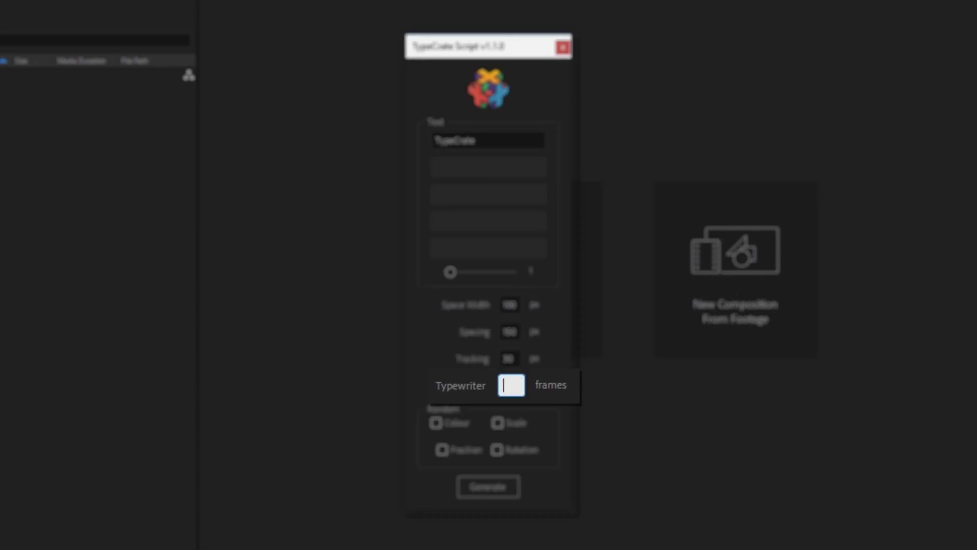
{"action": "type", "text": "3"}
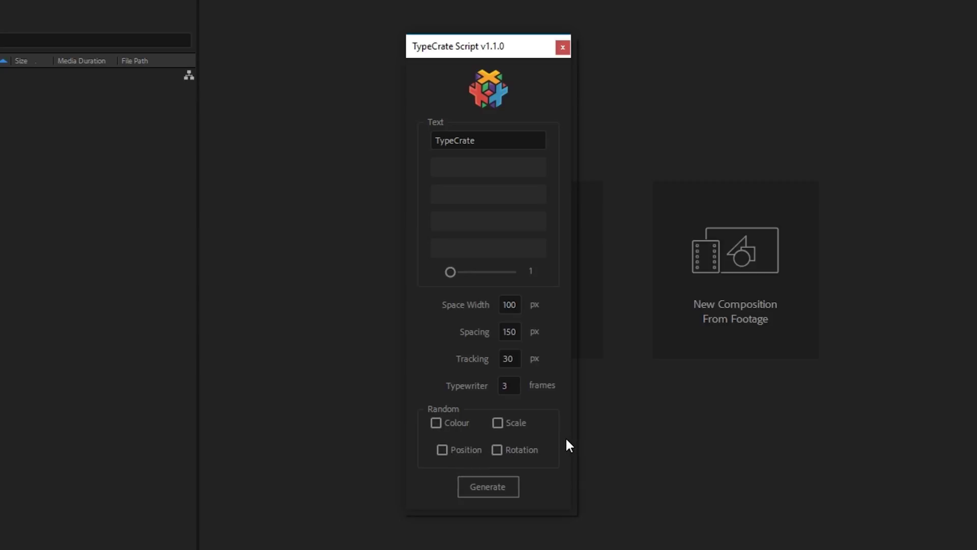
{"action": "left_click", "coordinate": [479, 490]}
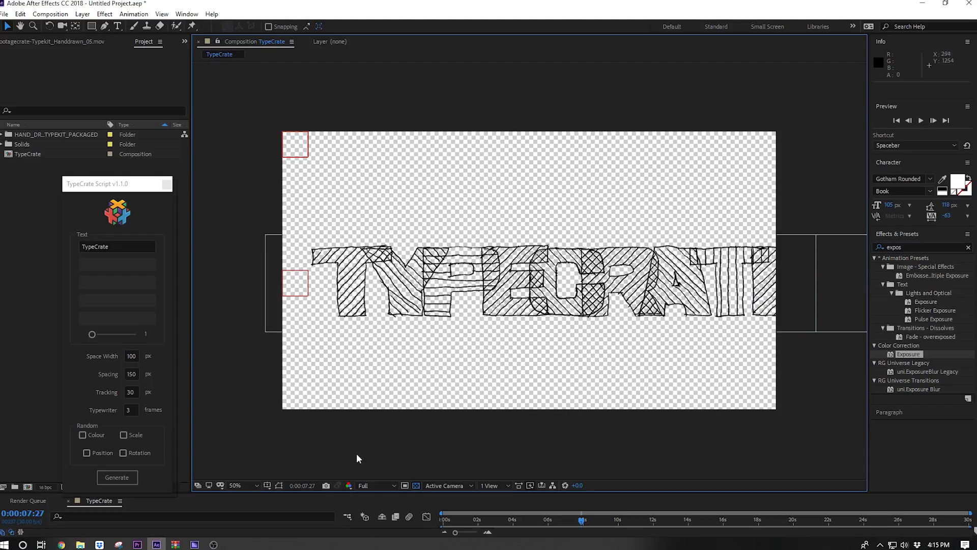
Hide the transparency grid and set the composition background colour to white (FFFFFF).
{"action": "left_click", "coordinate": [416, 484]}
{"action": "left_click", "coordinate": [83, 14]}
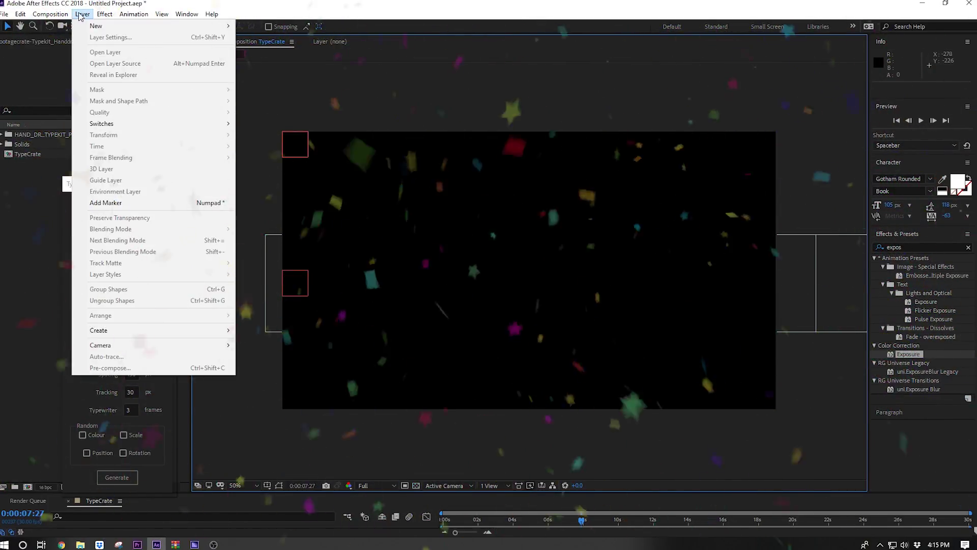
{"action": "left_click", "coordinate": [64, 45]}
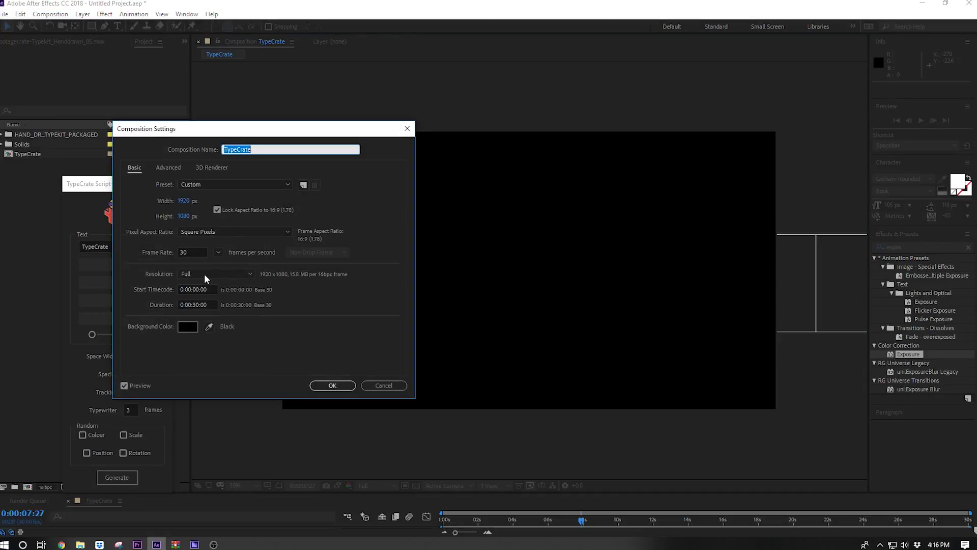
{"action": "left_click", "coordinate": [187, 329]}
{"action": "left_click_drag", "start_coordinate": [654, 262], "coordinate": [598, 99]}
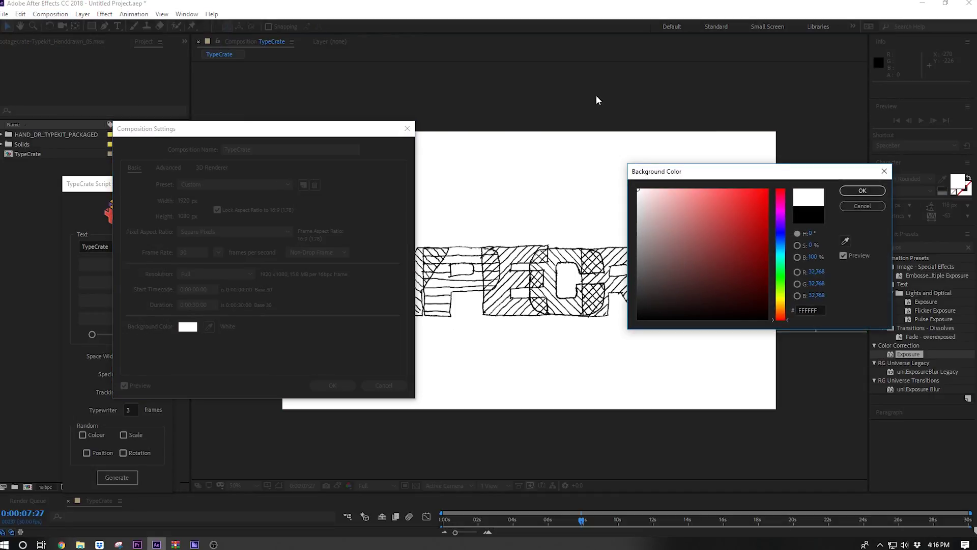
{"action": "left_click", "coordinate": [864, 191]}
{"action": "left_click", "coordinate": [332, 386]}
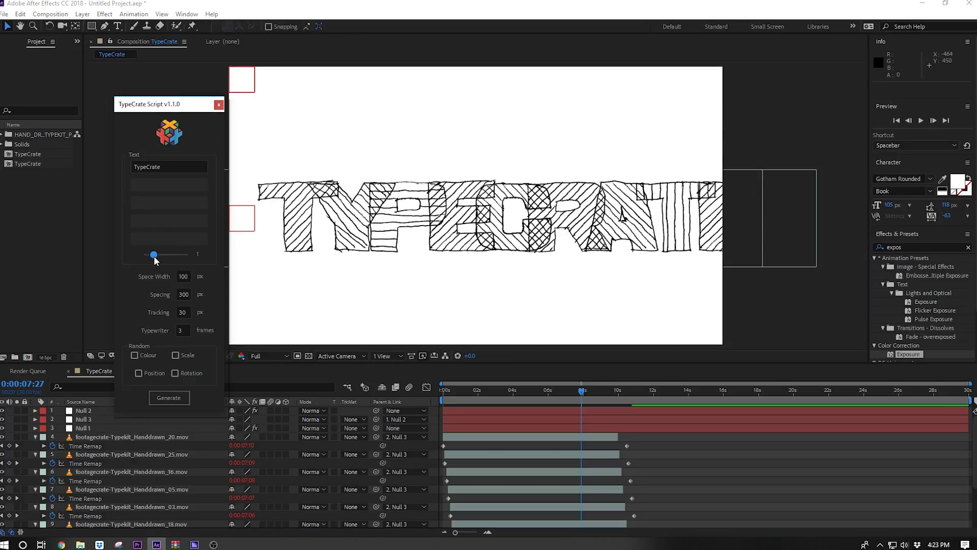
Add second line 'Typography Script', adjust spacing, generate, and set the background to white (ffffff).
{"action": "left_click", "coordinate": [159, 185]}
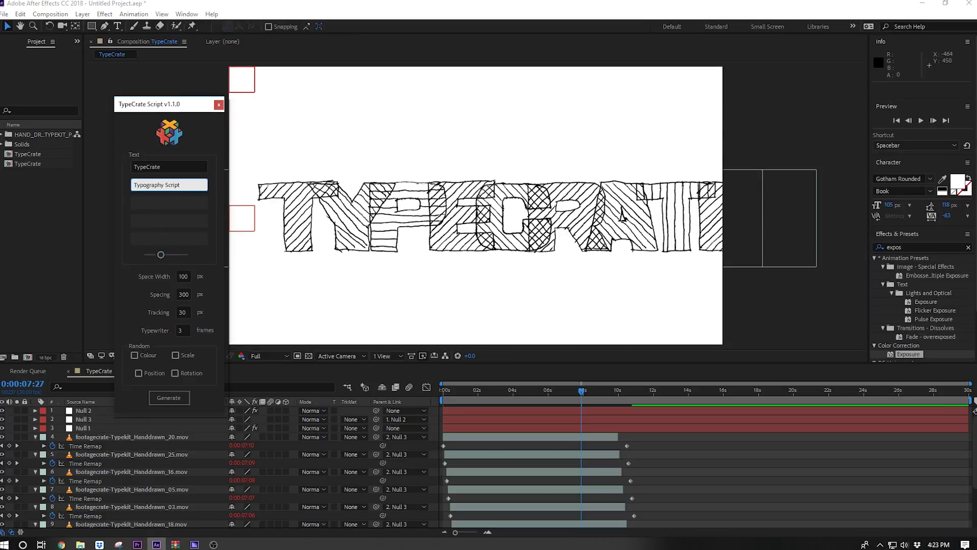
{"action": "left_click", "coordinate": [184, 294]}
{"action": "left_click", "coordinate": [168, 398]}
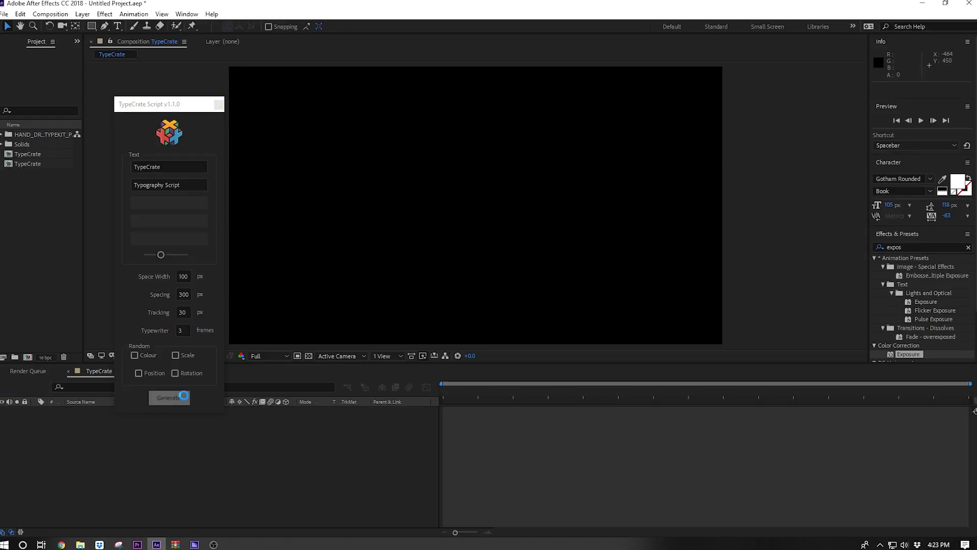
{"action": "type", "text": "ffffff"}
{"action": "key", "text": "Return"}
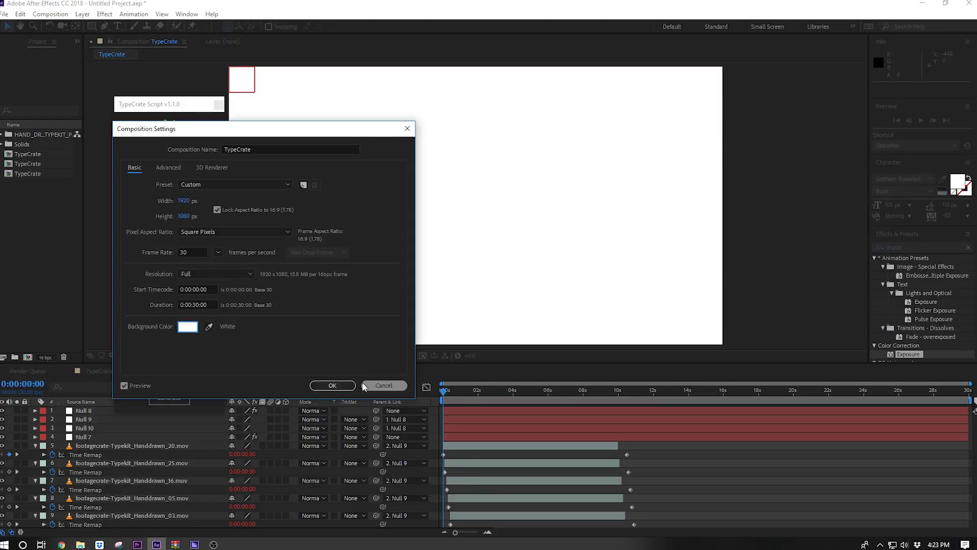
{"action": "key", "text": "Return"}
Preview the letters, switch the layer column to per-letter layer names, and reposition the title.
{"action": "key", "text": "space"}
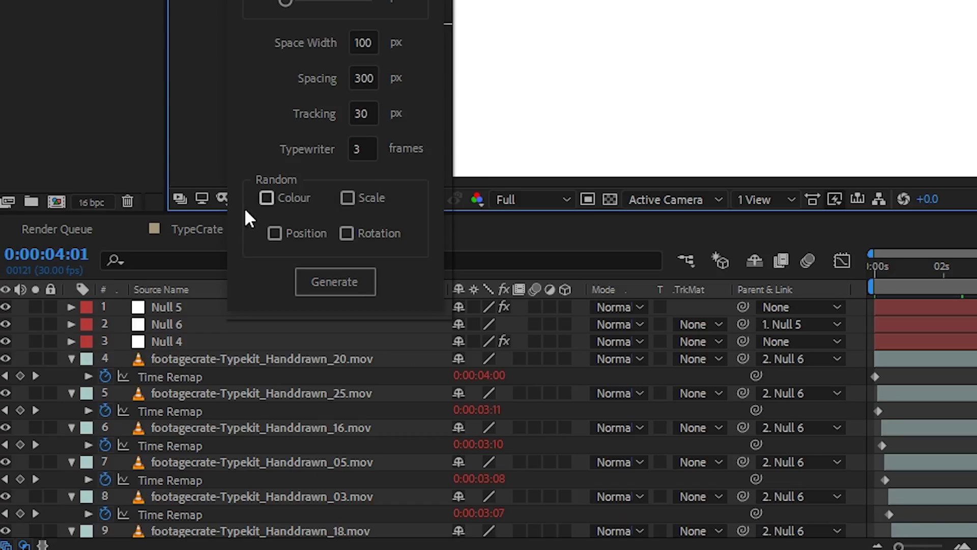
{"action": "left_click", "coordinate": [165, 288]}
{"action": "left_click", "coordinate": [166, 287]}
{"action": "left_click", "coordinate": [166, 287]}
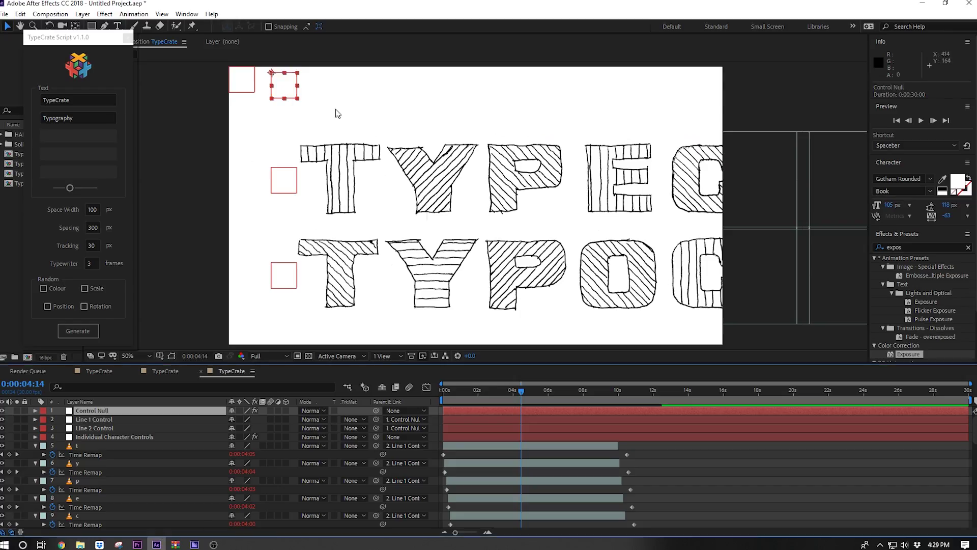
{"action": "mouse_move", "coordinate": [283, 84]}
{"action": "left_mouse_down"}
{"action": "mouse_move", "coordinate": [319, 156]}
{"action": "mouse_move", "coordinate": [248, 125]}
{"action": "mouse_move", "coordinate": [261, 133]}
{"action": "left_mouse_up"}
Move the Line 2 Control and set its Scale to 54%.
{"action": "left_click", "coordinate": [259, 227]}
{"action": "mouse_move", "coordinate": [260, 227]}
{"action": "left_mouse_down"}
{"action": "mouse_move", "coordinate": [259, 217]}
{"action": "mouse_move", "coordinate": [255, 229]}
{"action": "mouse_move", "coordinate": [264, 228]}
{"action": "left_mouse_up"}
{"action": "key", "text": "s"}
{"action": "left_click", "coordinate": [260, 436]}
{"action": "type", "text": "54"}
{"action": "key", "text": "Return"}
Try individual letter offsets, undo them, and nudge the Control Null slightly down-right.
{"action": "left_click", "coordinate": [114, 445]}
{"action": "left_click", "coordinate": [35, 445]}
{"action": "left_click_drag", "start_coordinate": [69, 39], "coordinate": [151, 124]}
{"action": "left_click_drag", "start_coordinate": [66, 72], "coordinate": [96, 89]}
{"action": "left_click", "coordinate": [53, 124]}
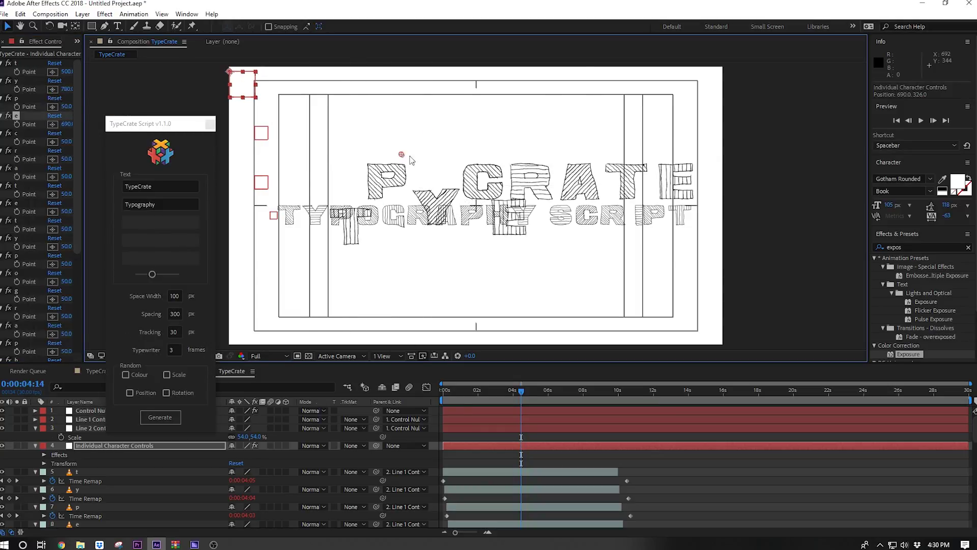
{"action": "left_click", "coordinate": [356, 258]}
{"action": "left_click", "coordinate": [53, 211]}
{"action": "key", "text": "ctrl+z"}
{"action": "key", "text": "ctrl+z"}
{"action": "key", "text": "ctrl+z"}
{"action": "key", "text": "ctrl+z"}
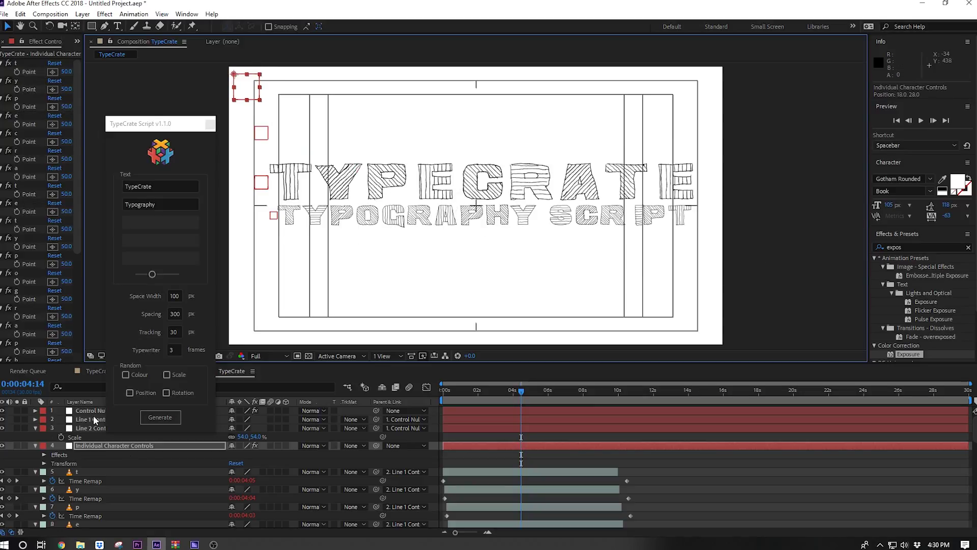
{"action": "left_click", "coordinate": [260, 135]}
{"action": "left_click_drag", "start_coordinate": [259, 141], "coordinate": [261, 143]}
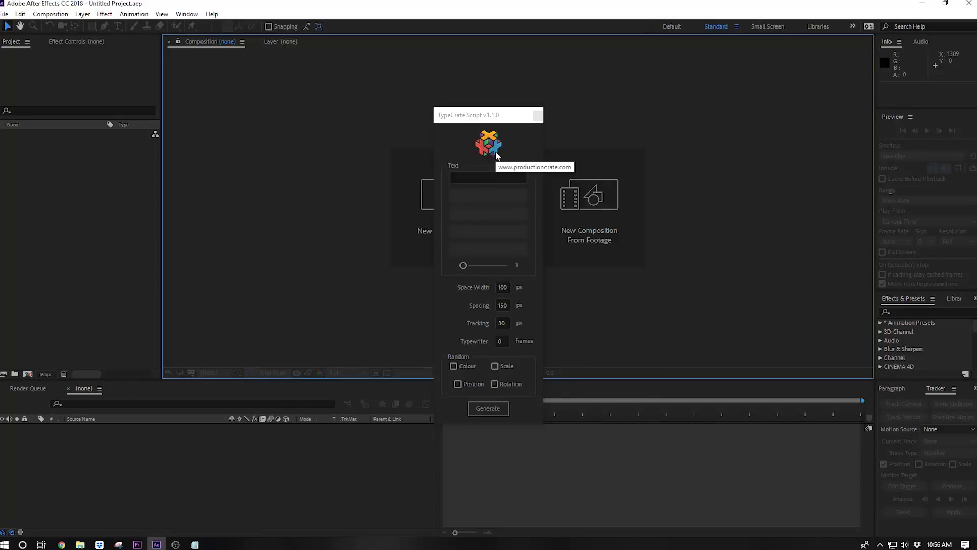
Point TypeCrate preferences at the Meltdown typekit folder and tick an extra option.
{"action": "left_click", "coordinate": [418, 315]}
{"action": "left_click", "coordinate": [428, 388]}
{"action": "left_click", "coordinate": [488, 449]}
{"action": "left_click", "coordinate": [580, 505]}
{"action": "left_click", "coordinate": [451, 343]}
{"action": "left_click", "coordinate": [488, 363]}
Generate a 'Meltdown' over 'Typekit' title with random colours and spacing 100.
{"action": "left_click", "coordinate": [489, 177]}
{"action": "type", "text": "Meltdown"}
{"action": "key", "text": "Tab"}
{"action": "type", "text": "Typekit"}
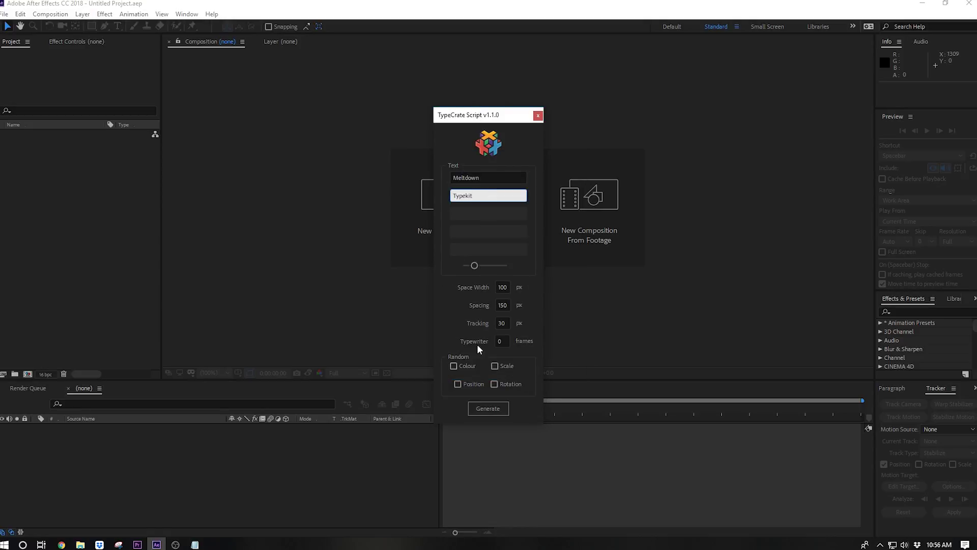
{"action": "left_click", "coordinate": [476, 366]}
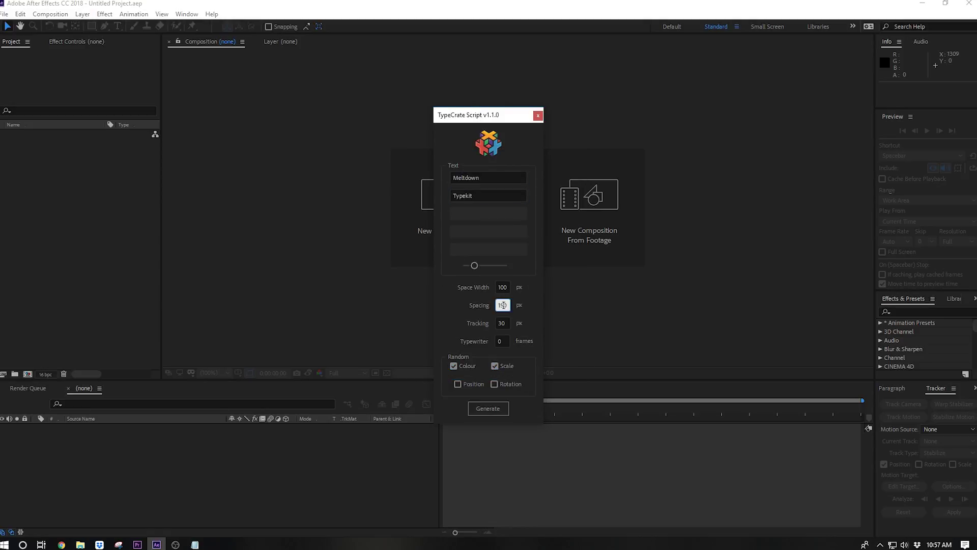
{"action": "key", "text": "BackSpace"}
{"action": "type", "text": "0"}
{"action": "left_click", "coordinate": [488, 409]}
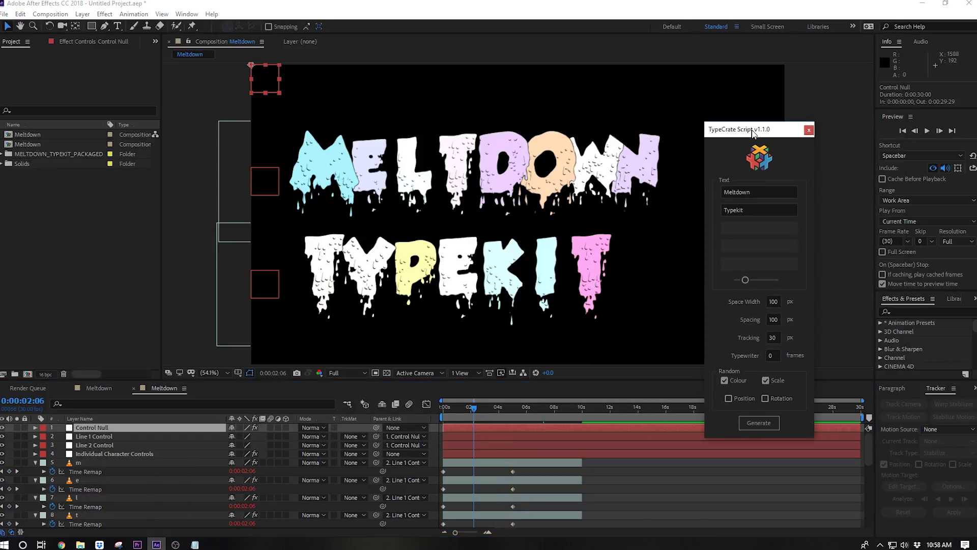
Move the Typekit line beneath Meltdown, preview the melt, and open TypeCrate's preferences.
{"action": "left_click_drag", "start_coordinate": [316, 296], "coordinate": [329, 279]}
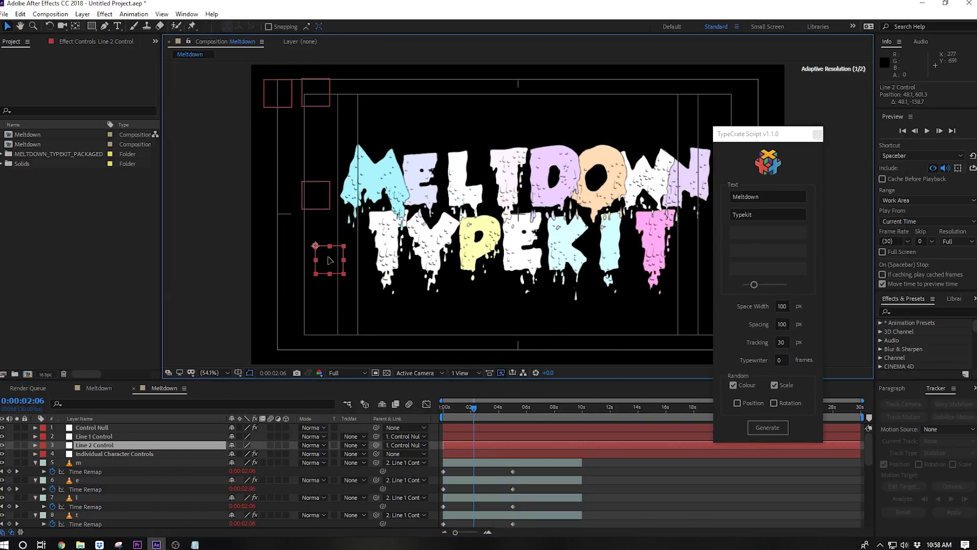
{"action": "left_click", "coordinate": [91, 427]}
{"action": "key", "text": "space"}
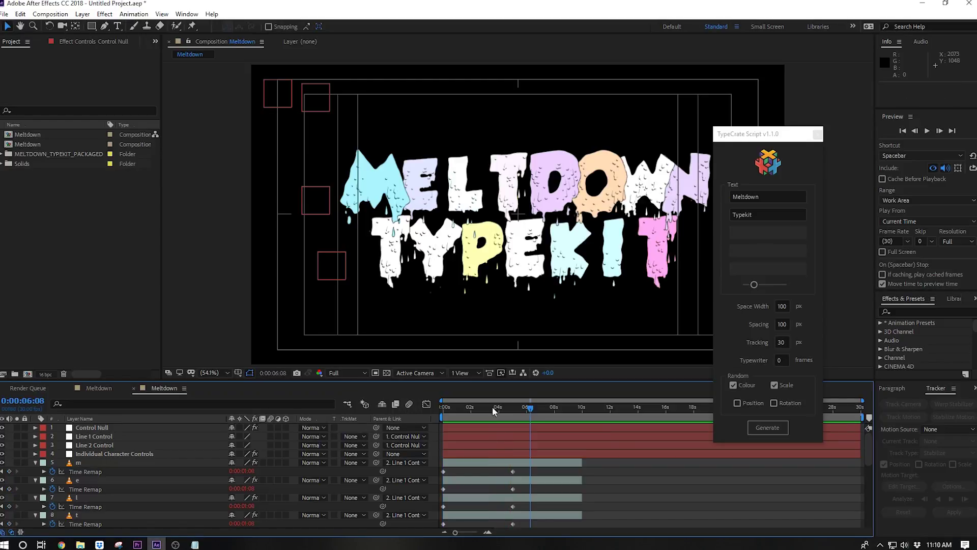
{"action": "left_click_drag", "start_coordinate": [795, 137], "coordinate": [519, 90]}
{"action": "left_click", "coordinate": [492, 114]}
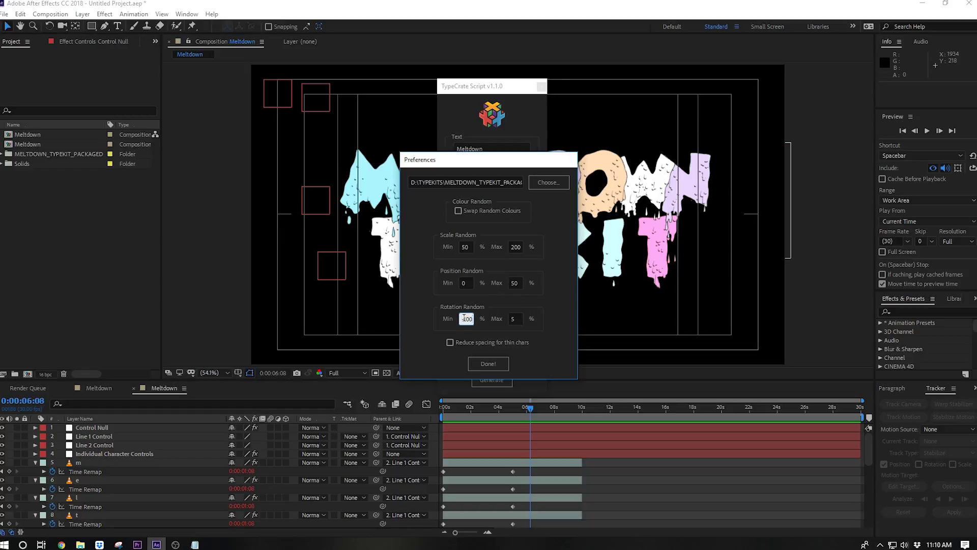
Enable random Position and Rotation and generate the Ransom cut-out Meltdown / Typekit title.
{"action": "left_click", "coordinate": [499, 363]}
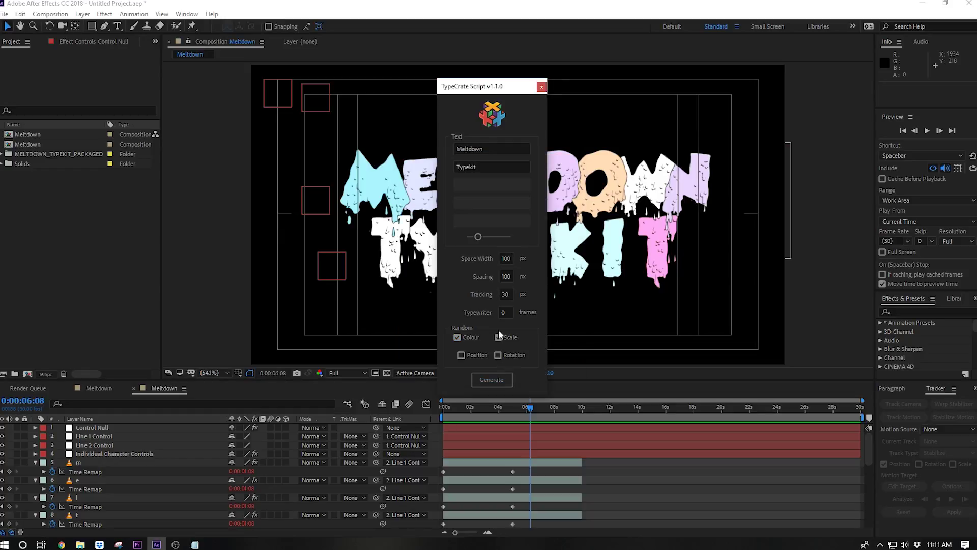
{"action": "left_click", "coordinate": [498, 355]}
{"action": "left_click", "coordinate": [492, 379]}
{"action": "left_click", "coordinate": [493, 362]}
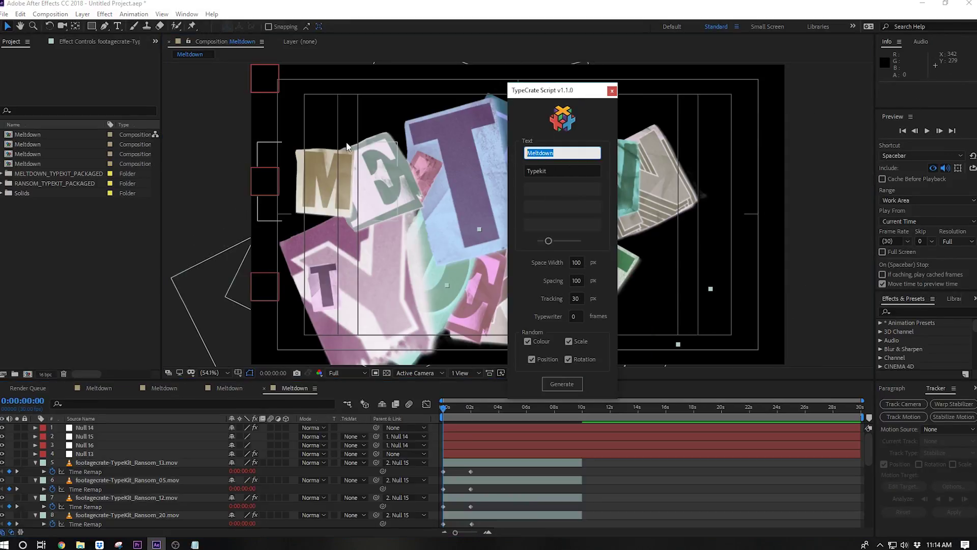
Generate a 'Ransom' over TYPEKIT cut-out title, preview it, and enlarge the timeline.
{"action": "type", "text": "Ransom"}
{"action": "left_click", "coordinate": [615, 157]}
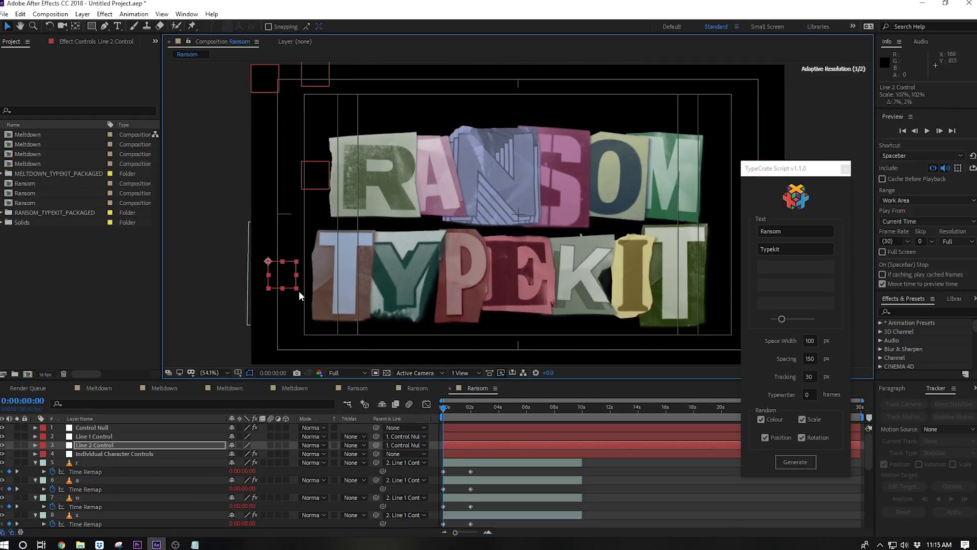
{"action": "key", "text": "space"}
{"action": "key", "text": "ctrl+Up"}
{"action": "key", "text": "ctrl+Up"}
{"action": "key", "text": "s"}
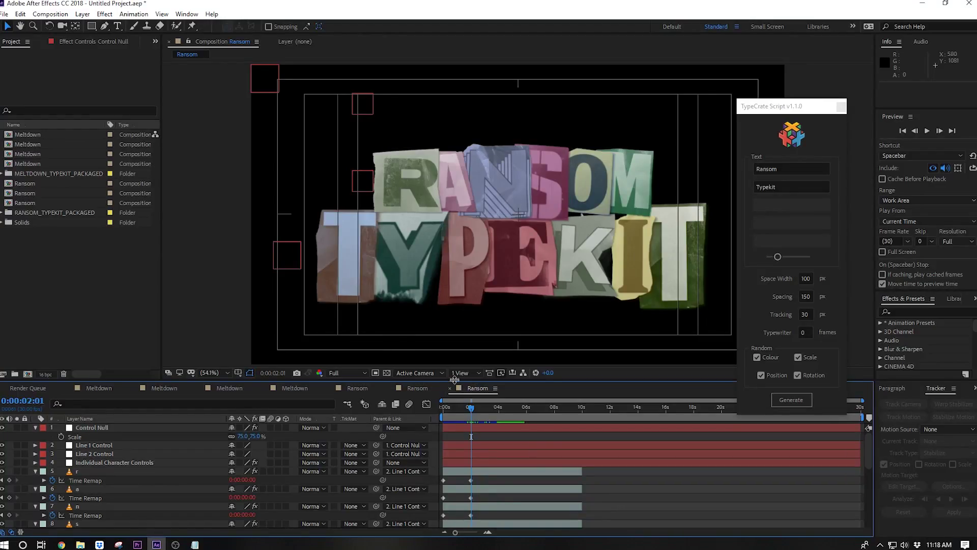
{"action": "left_click_drag", "start_coordinate": [455, 379], "coordinate": [483, 217]}
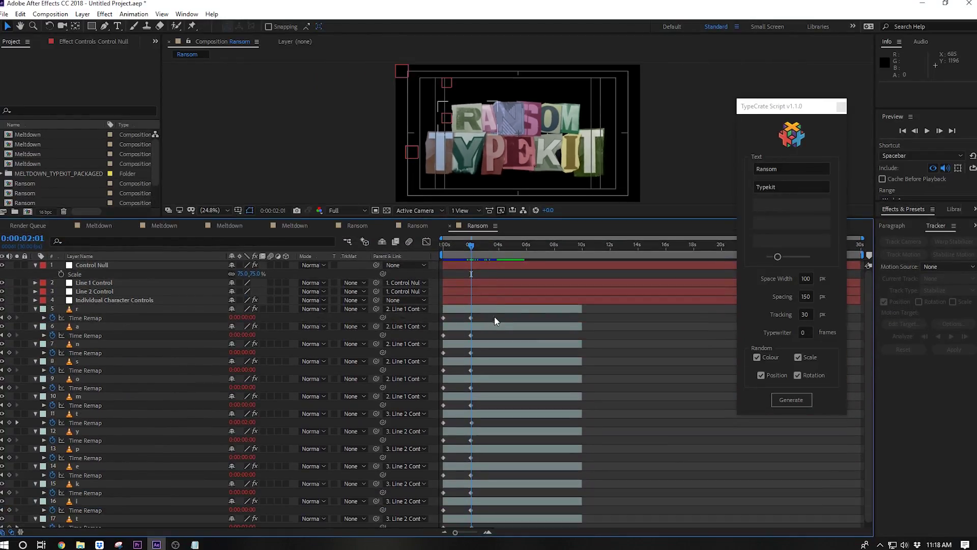
Select letter layers 'r' through 't' and drag their out-points to about 34 seconds.
{"action": "left_click", "coordinate": [126, 311]}
{"action": "scroll", "coordinate": [148, 448], "scroll_direction": "down", "scroll_amount": 1}
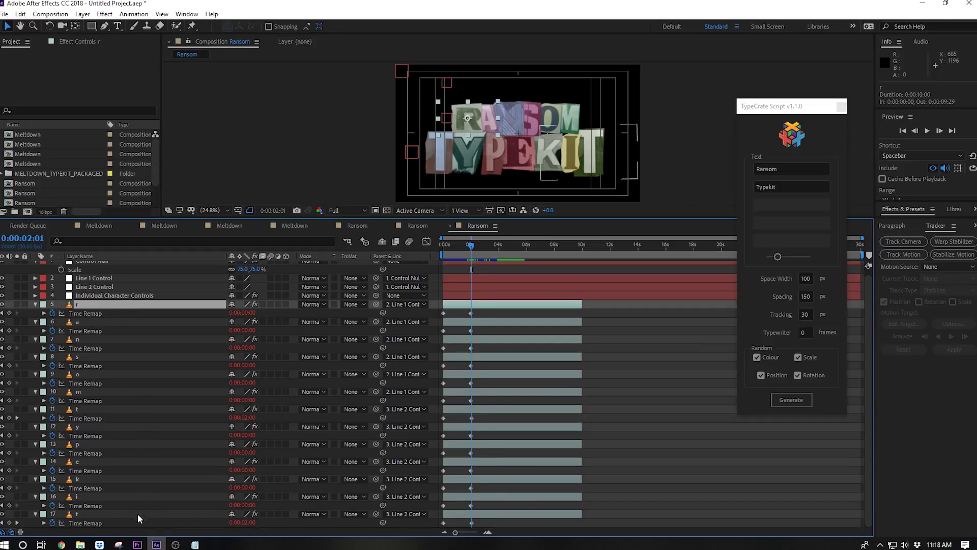
{"action": "left_click", "coordinate": [118, 515], "text": "shift"}
{"action": "left_click_drag", "start_coordinate": [580, 304], "coordinate": [465, 309]}
{"action": "left_click_drag", "start_coordinate": [533, 308], "coordinate": [930, 300]}
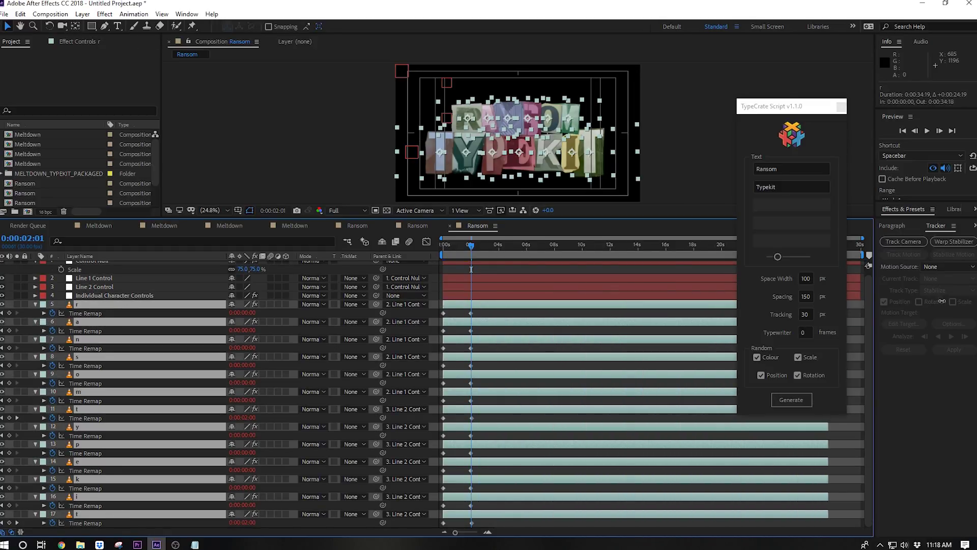